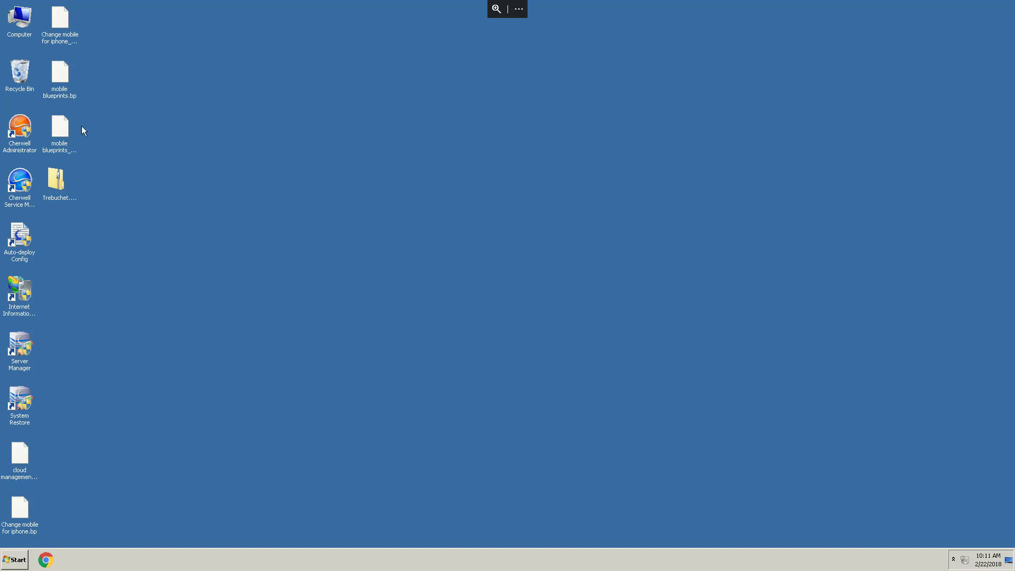
Step: Launch Cherwell Administrator, connect through the Cherwell connection, and log in as CSDAdmin with the account password
double_click(23, 129)
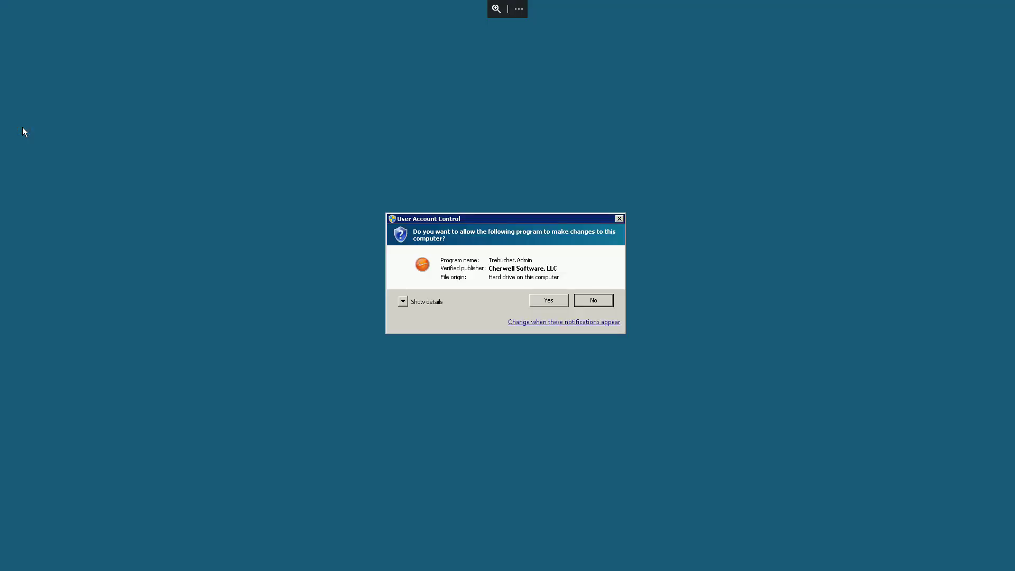
left_click(548, 300)
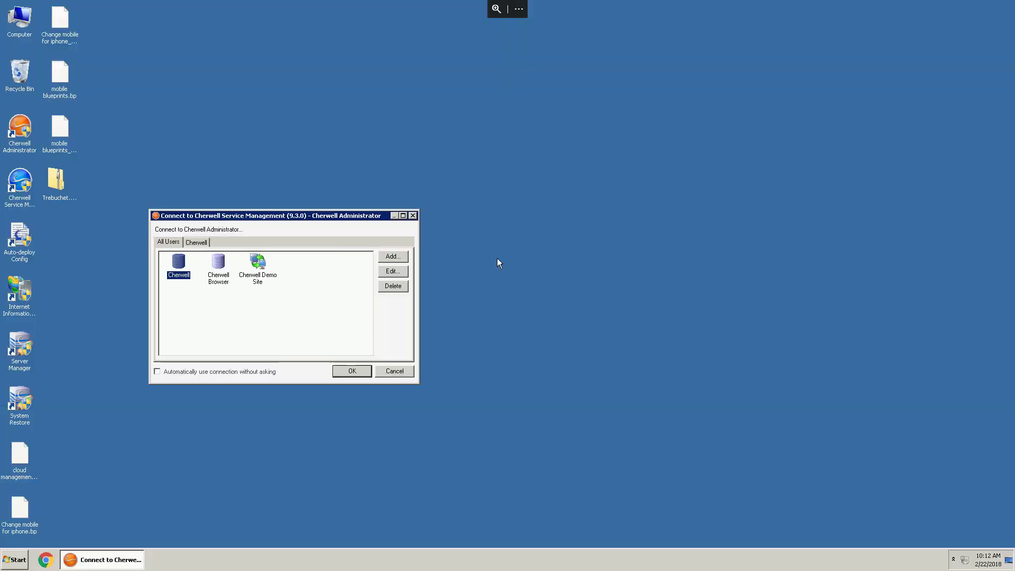
left_click(356, 370)
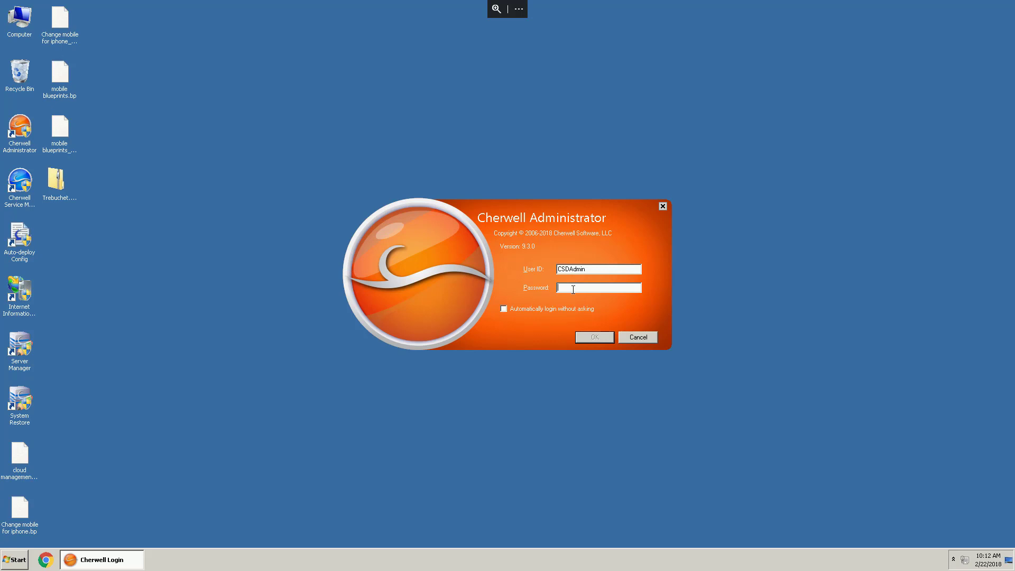
type("••••••••")
key("Return")
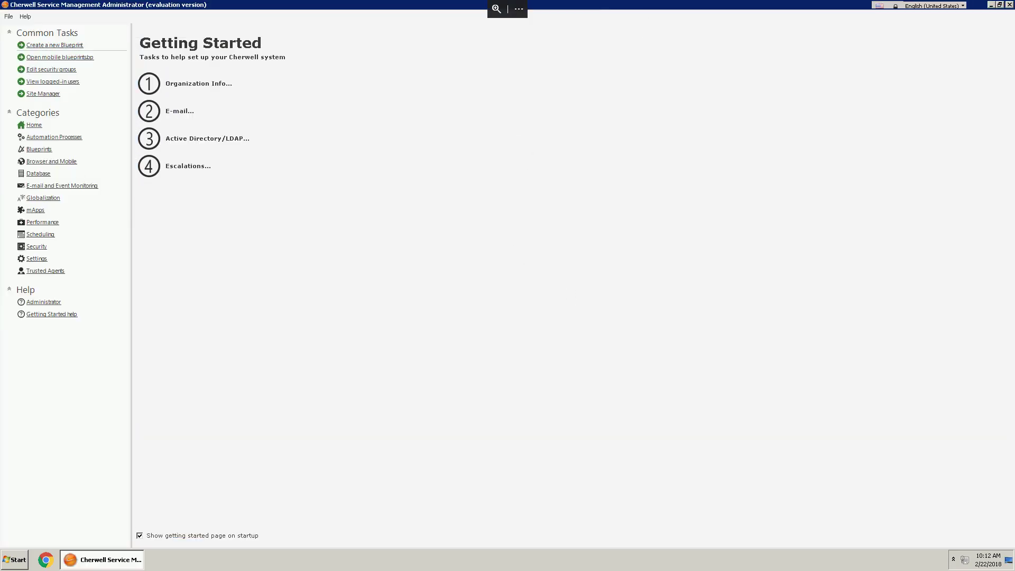
Step: Start applying a mApp and load MintOverviewDashboards.mApp from the Mint-Overview-Dashboards-mApp folder in Downloads
left_click(36, 211)
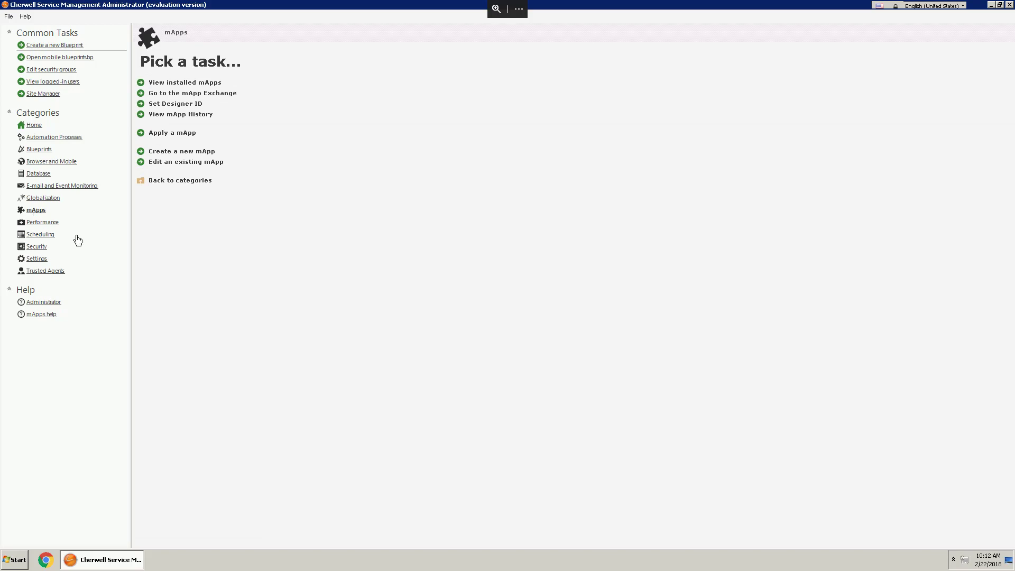
left_click(176, 136)
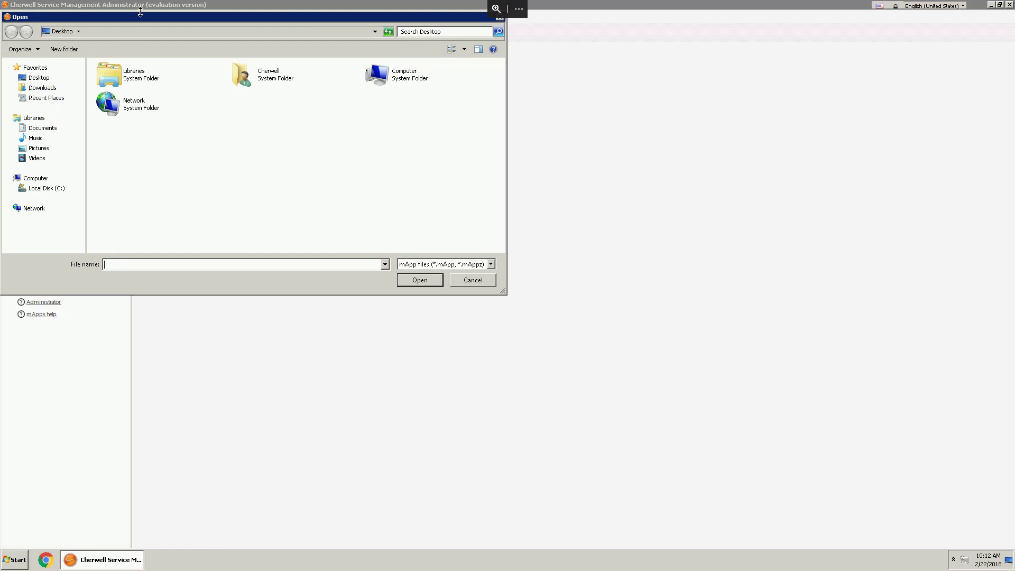
left_click_drag(141, 17, 271, 62)
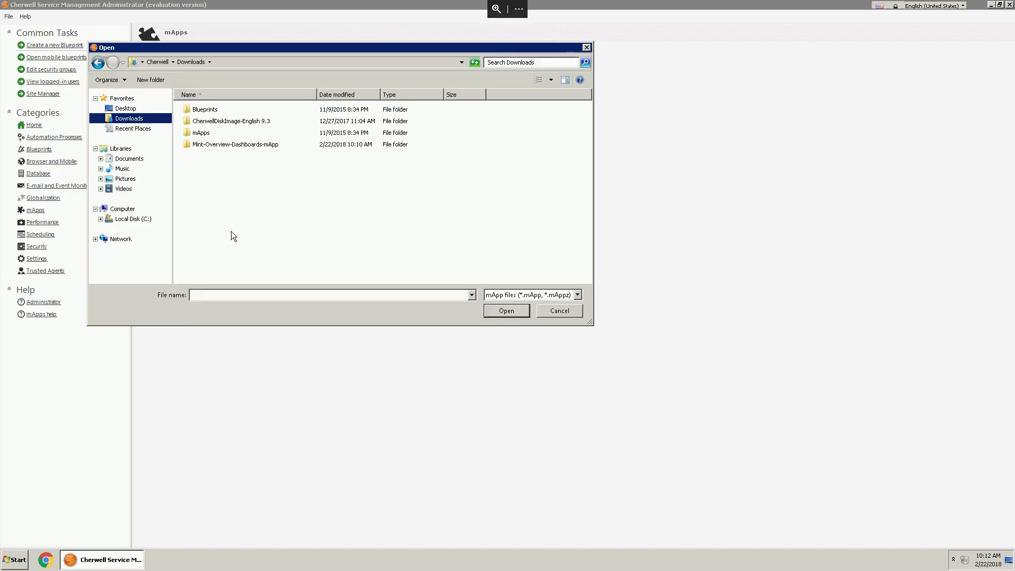
double_click(236, 145)
left_click(224, 107)
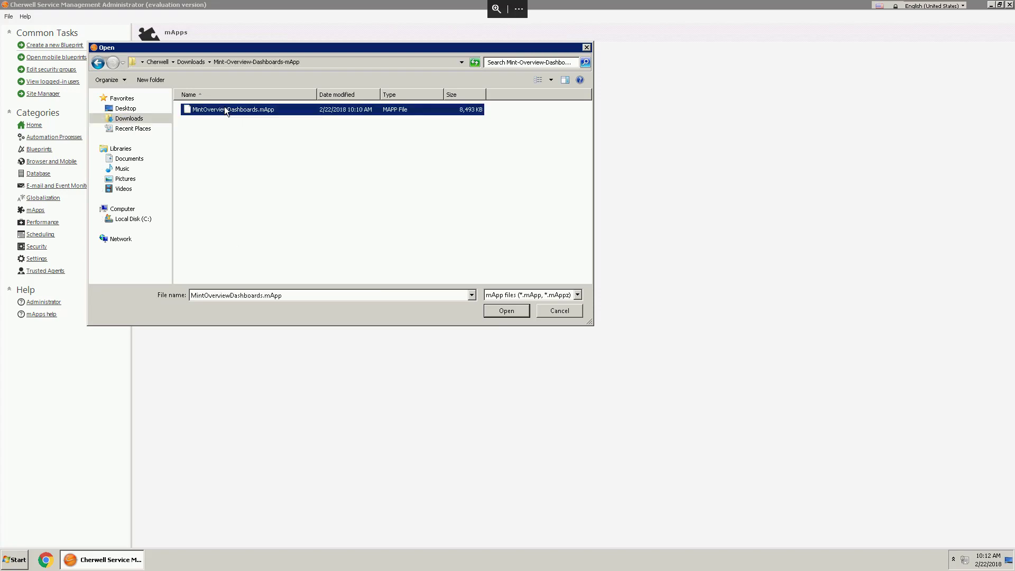
left_click(504, 312)
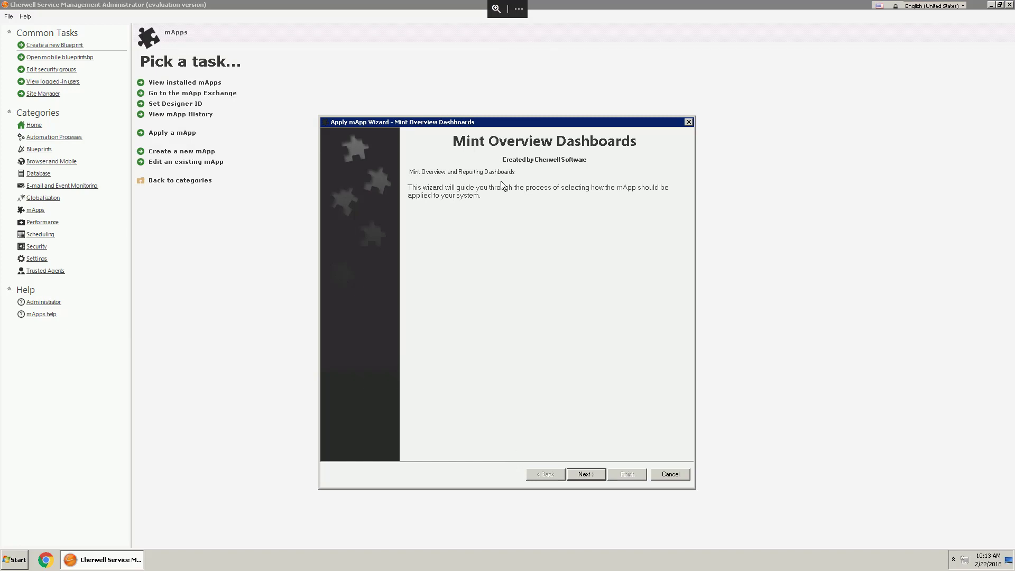
Step: Accept the mApp license terms, keeping English (United States) as the culture and the merge option that makes reasonable decisions but asks if unsure
left_click(579, 473)
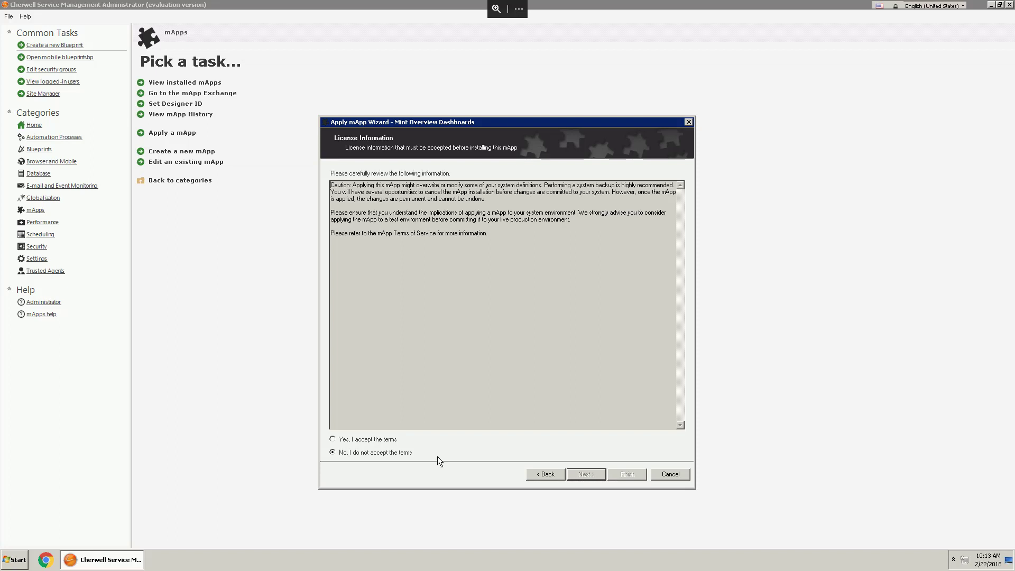
left_click(381, 441)
left_click(595, 473)
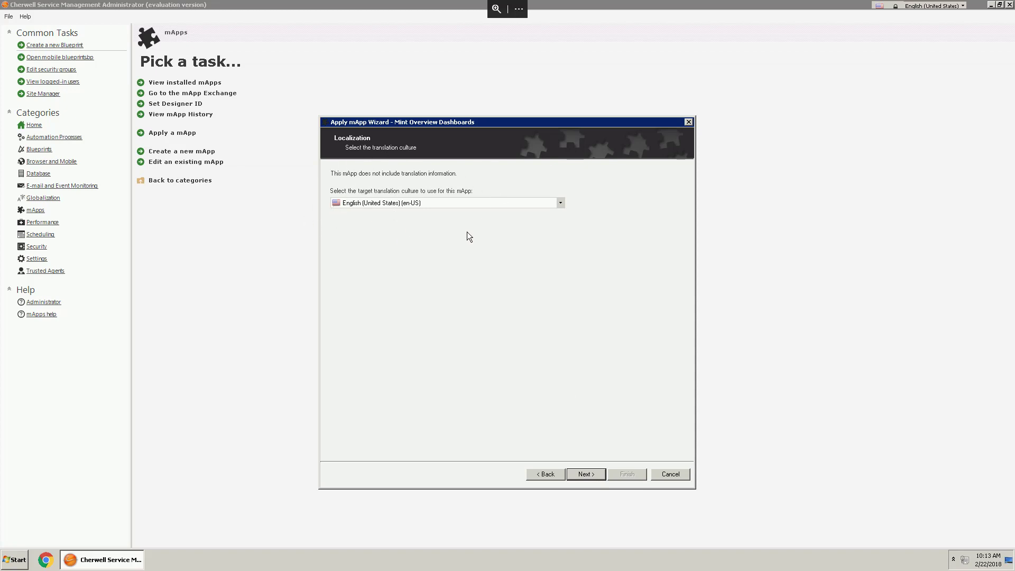
left_click(585, 474)
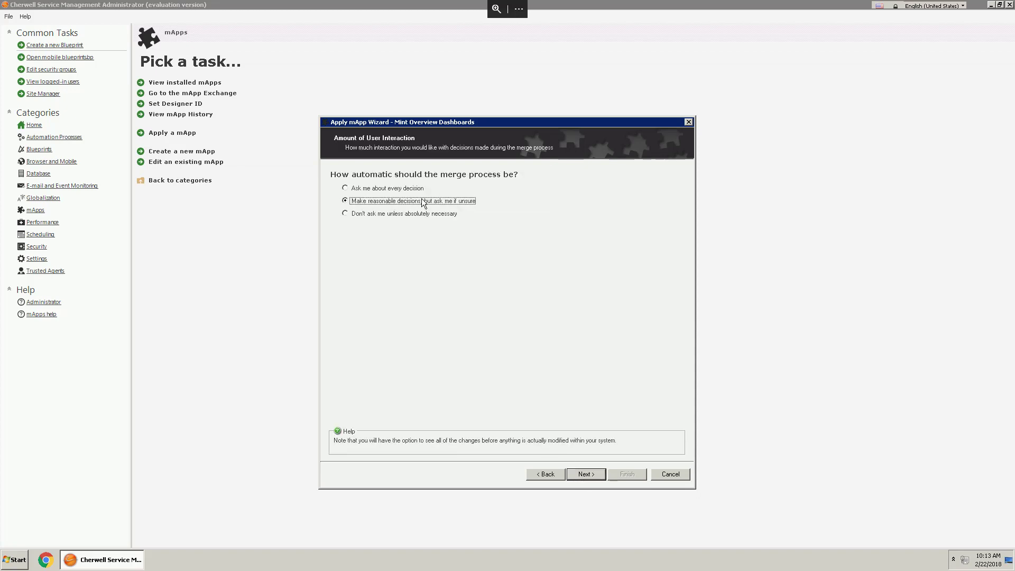
left_click(592, 475)
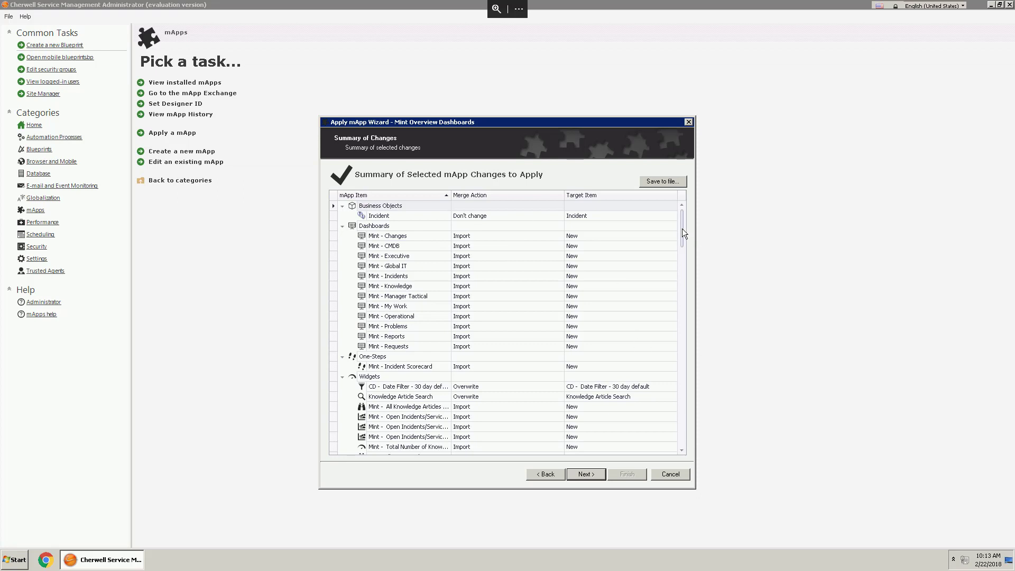
Step: Review the summary of mApp changes and finish the merge with the option to open a Blueprint for previewing the changes
left_click_drag(682, 229, 692, 187)
left_click(585, 474)
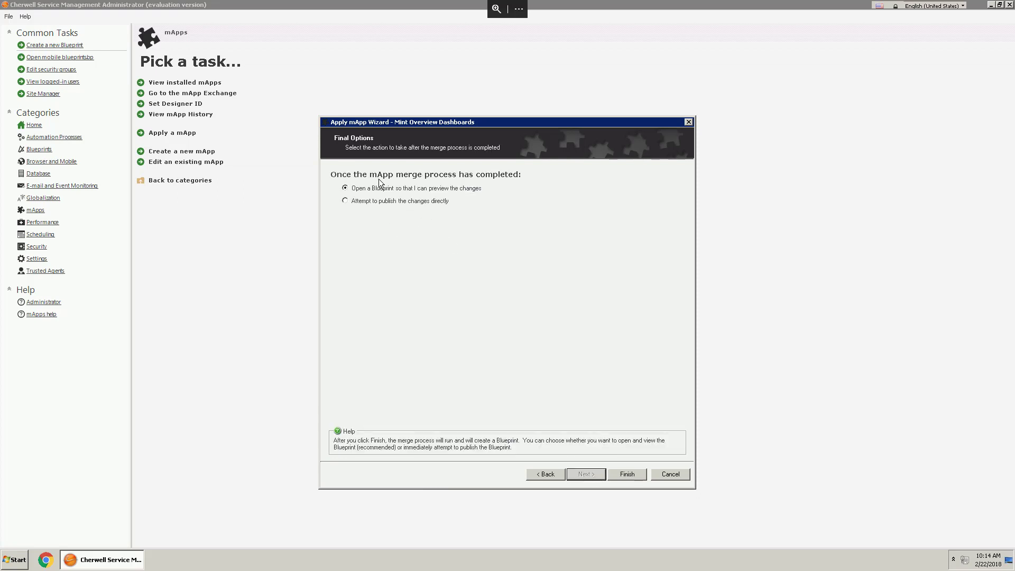
left_click(630, 474)
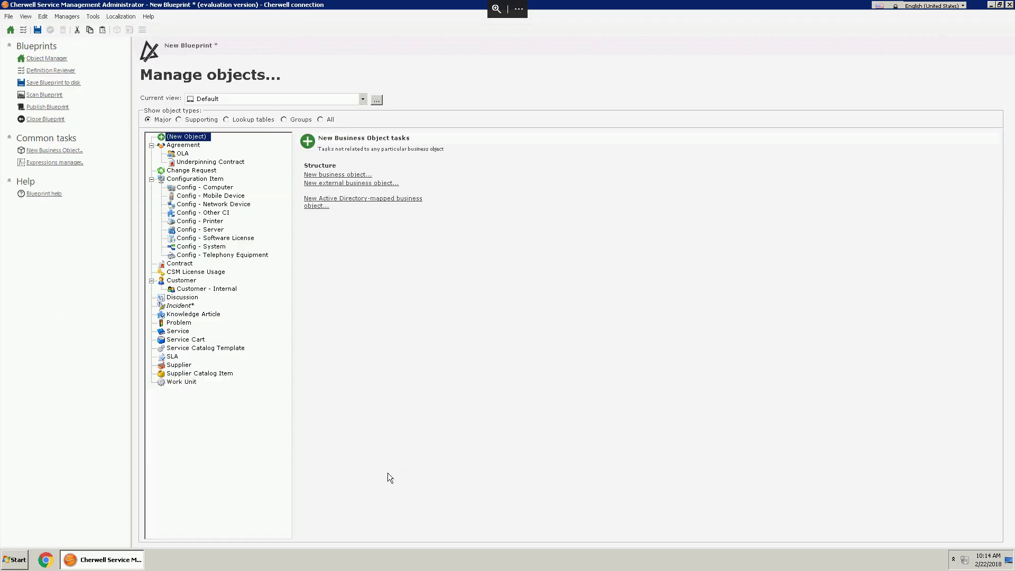
Step: Save the new Blueprint to disk as Mint Dashboard in the Mint-Overview-Dashboards-mApp folder
left_click(61, 84)
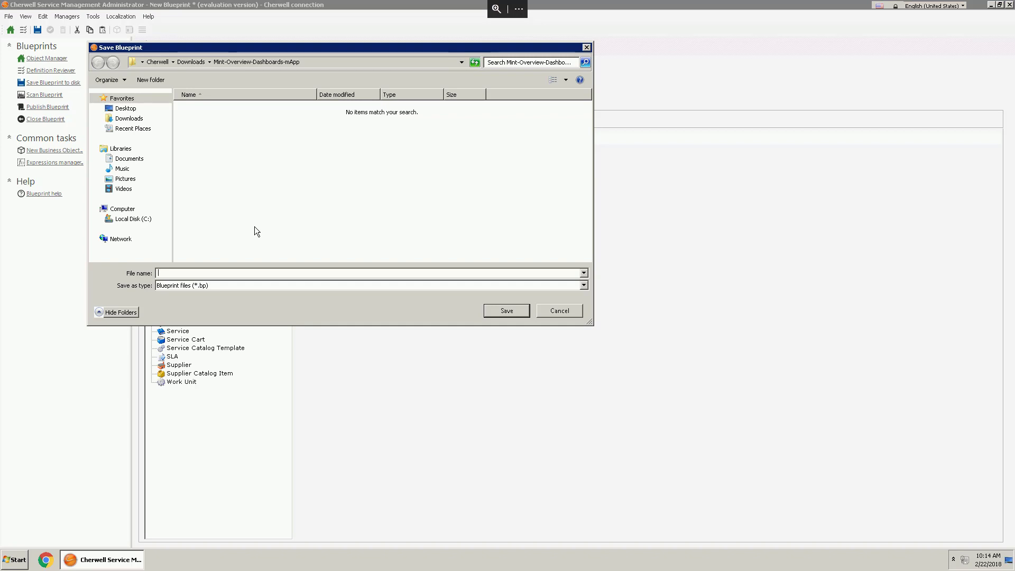
type("Mint Dashboard")
left_click(506, 311)
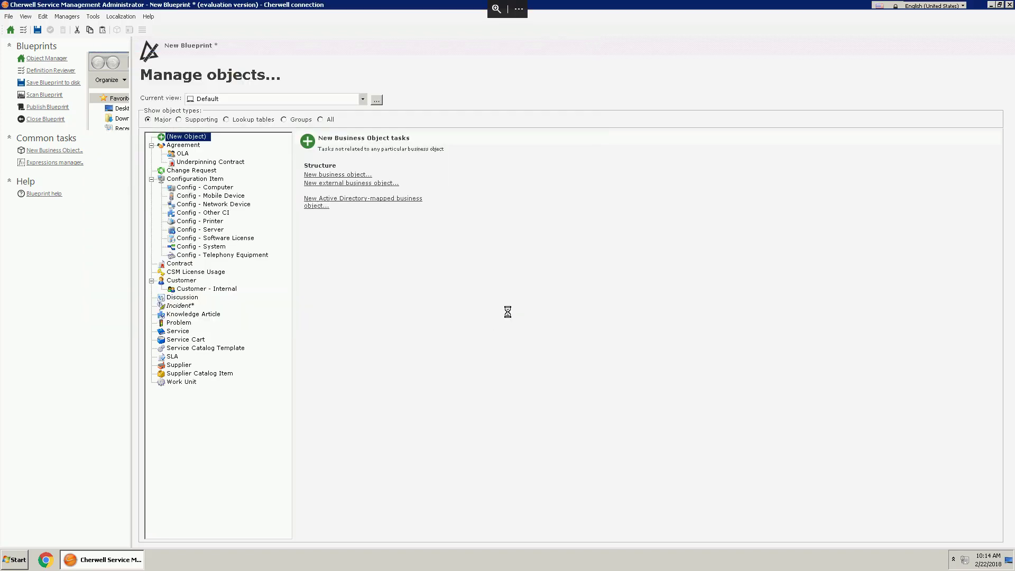
Step: Publish the Mint Dashboard Blueprint to the live system with the default publishing options, accepting the scan result
left_click(42, 107)
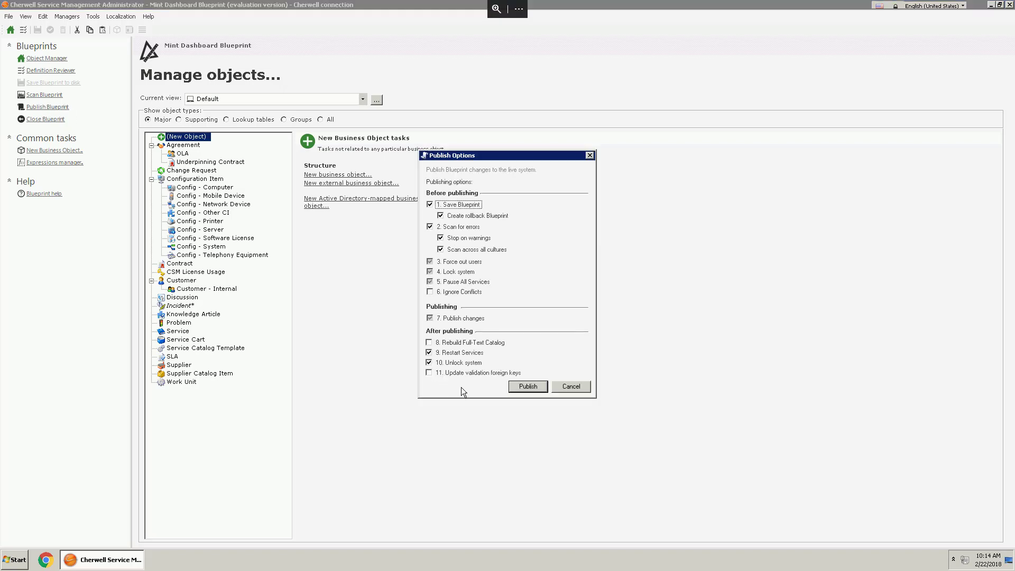
left_click(527, 387)
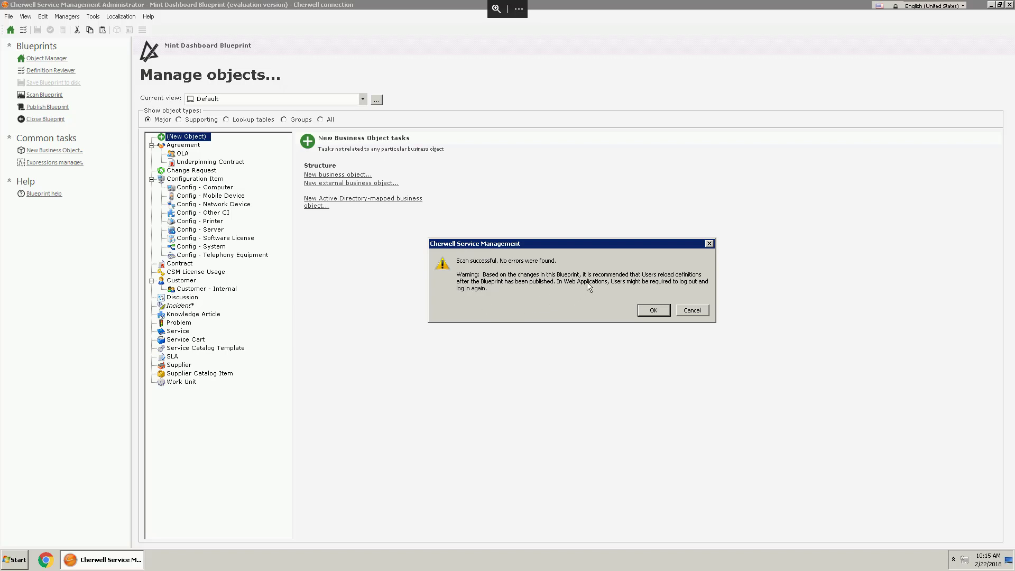
left_click(653, 311)
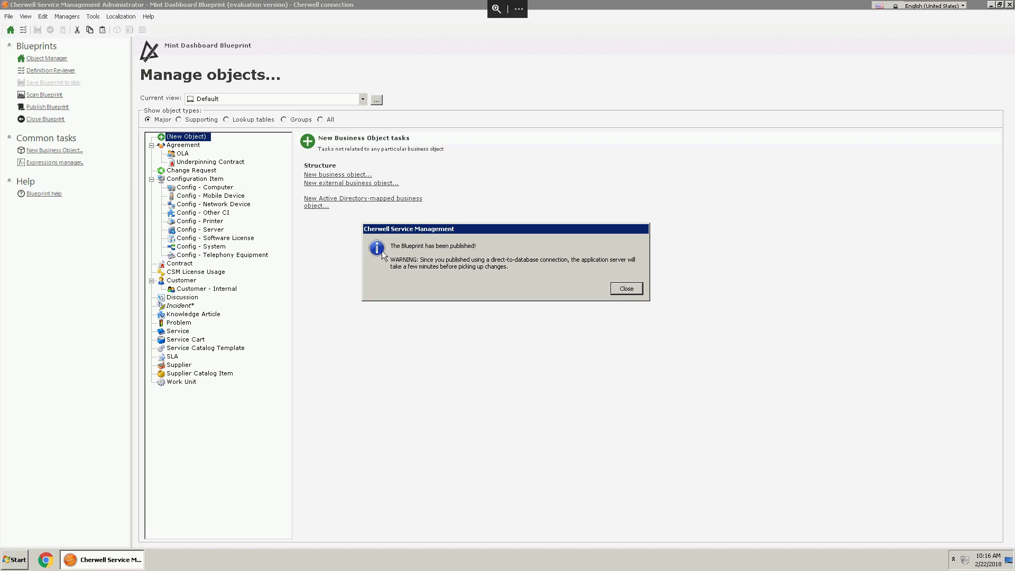
left_click(630, 292)
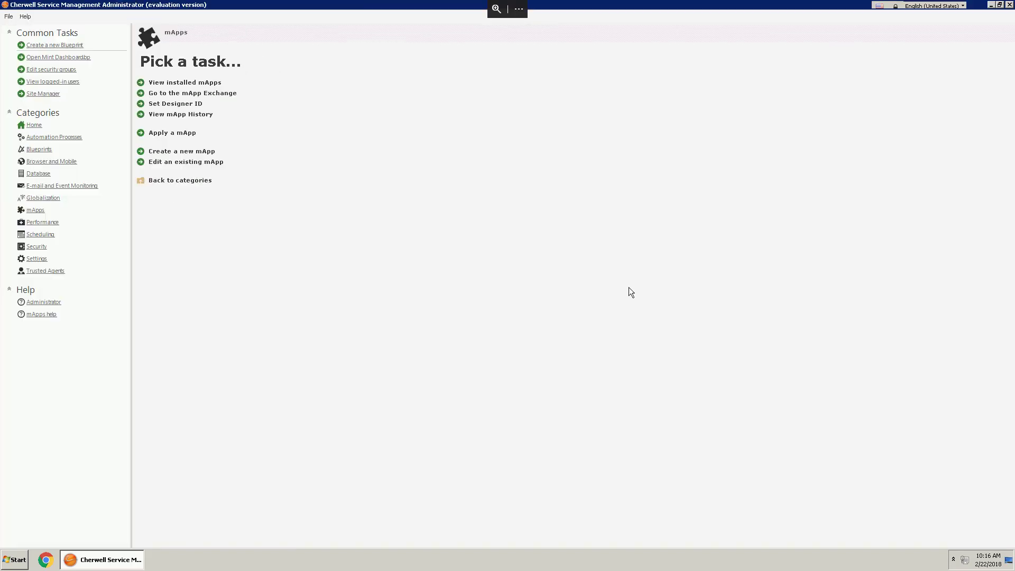
Step: Minimize Cherwell Administrator and launch the Cherwell Service Management client using the Cherwell connection
left_click(991, 5)
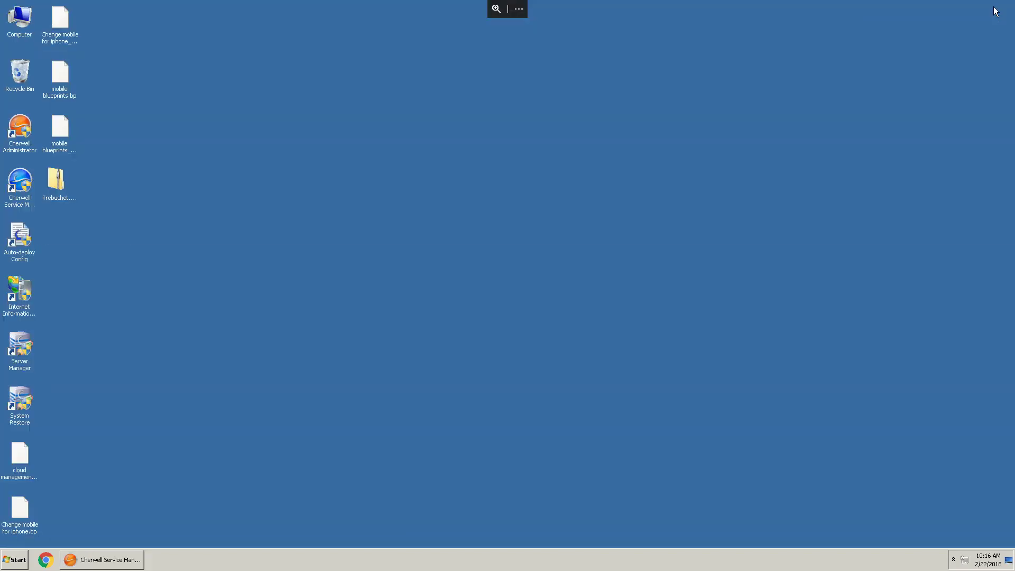
double_click(23, 178)
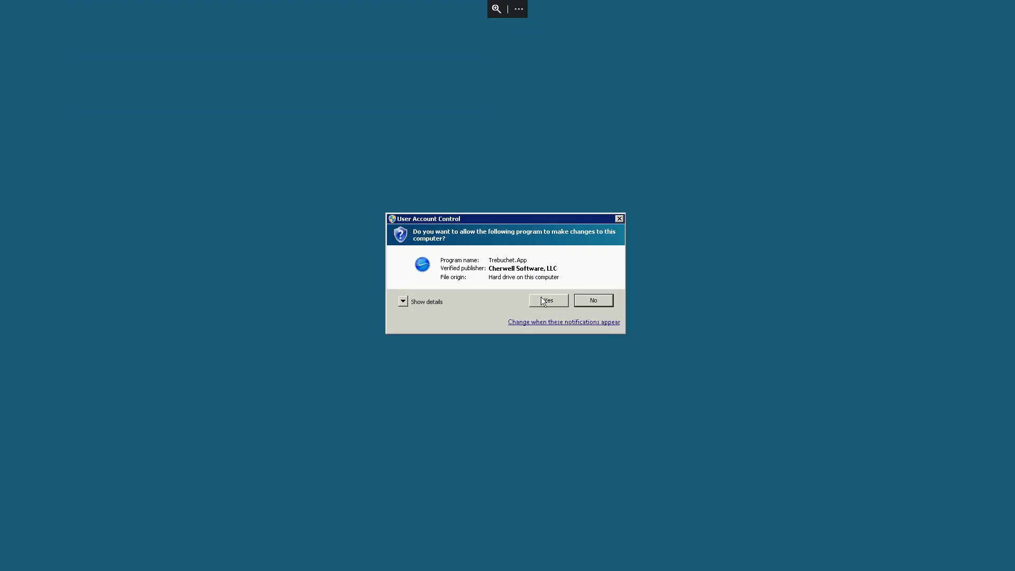
left_click(540, 301)
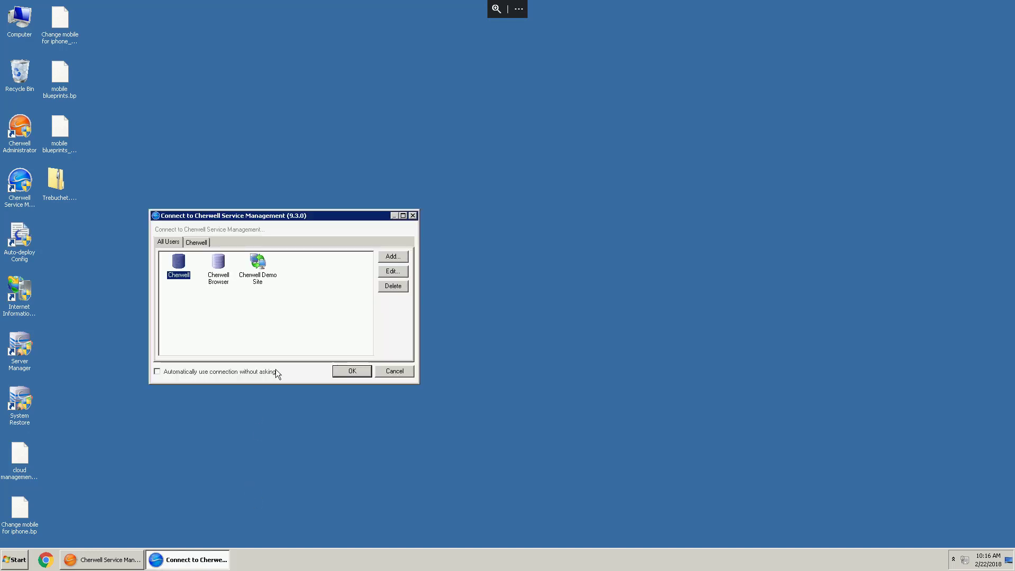
left_click(358, 373)
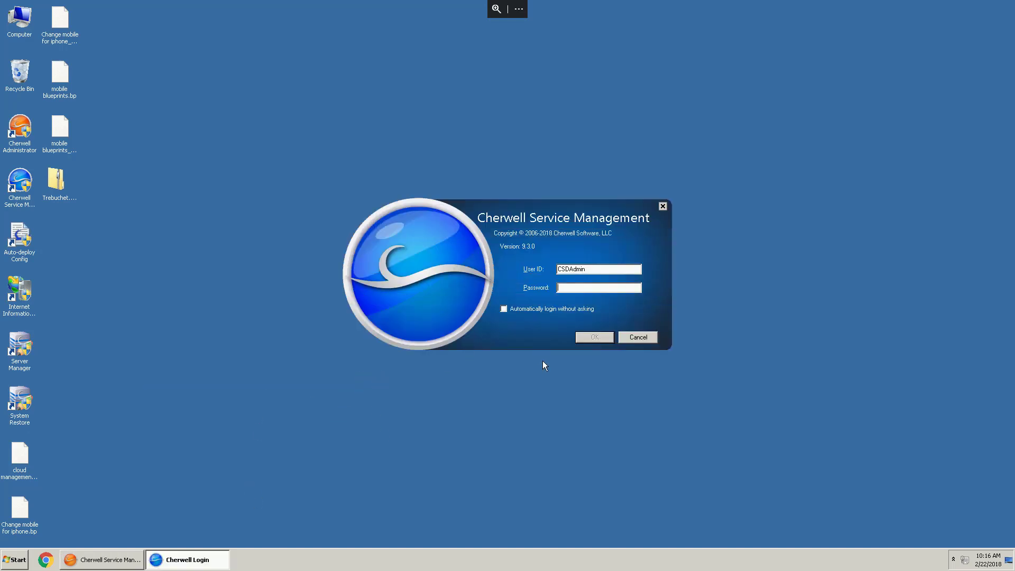
Step: Log in with the technician's user ID and account password, choosing the IT Service Desk Manager role
key("shift+Tab")
type("andrew")
key("Tab")
type("****")
key("Return")
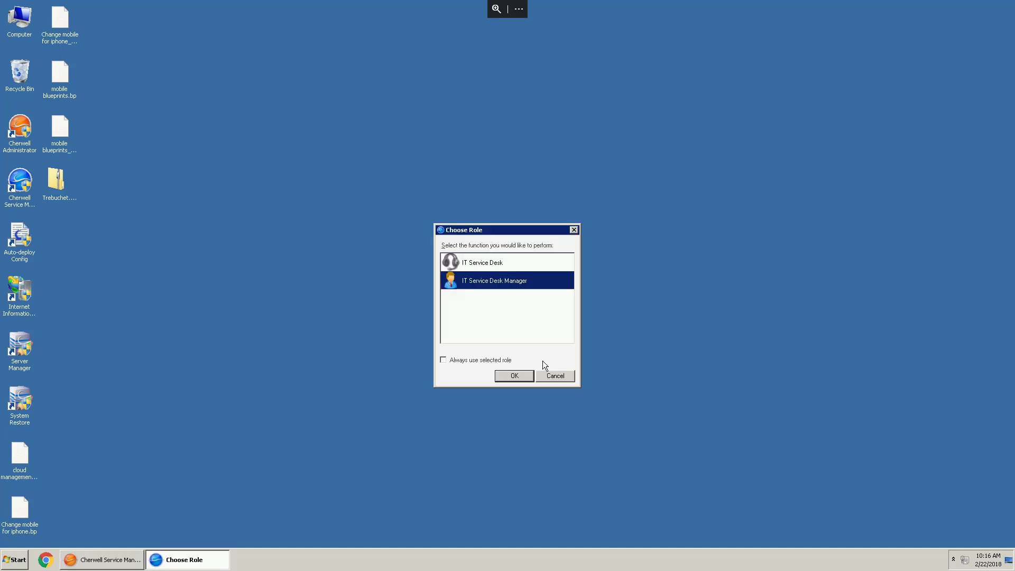
left_click(513, 377)
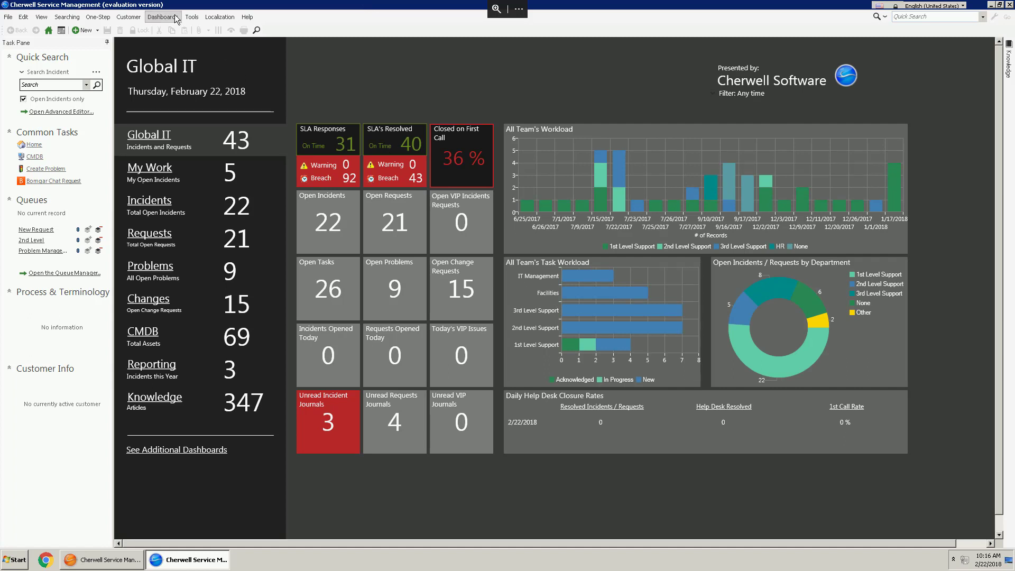
Step: Open the Mint - Global IT dashboard from the global mApp Factory folder in the Dashboard Manager
left_click(162, 17)
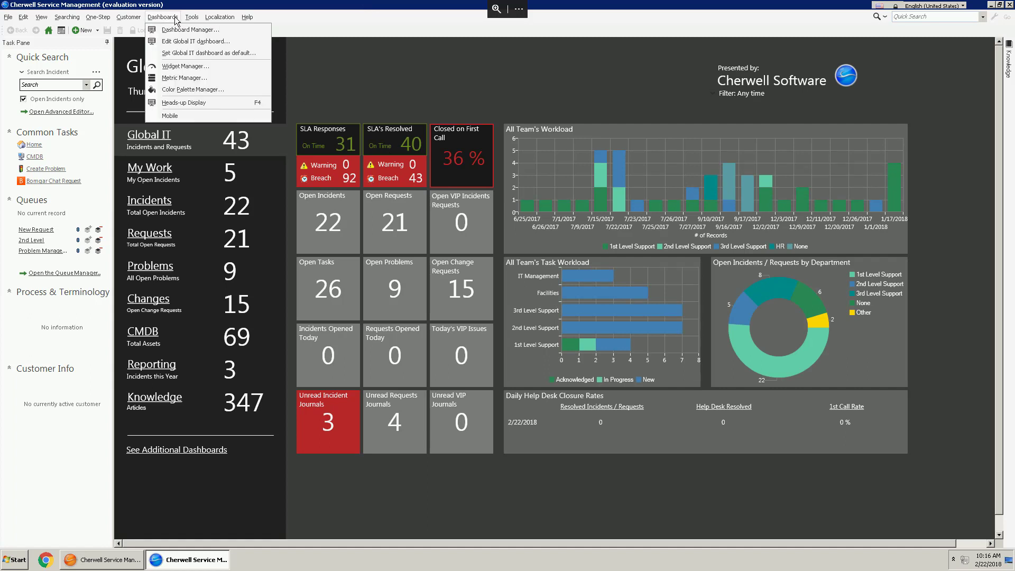
left_click(172, 32)
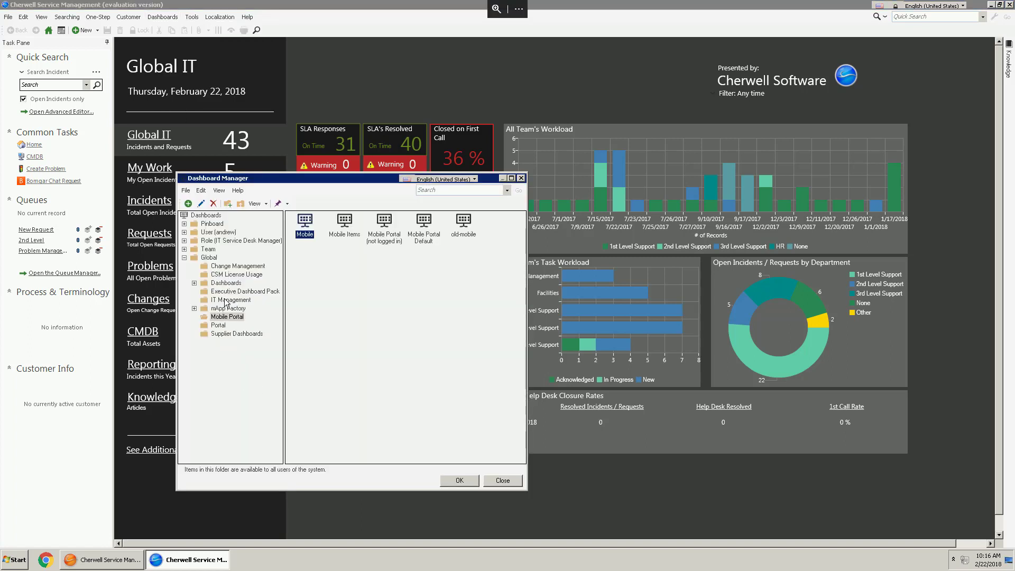
left_click(226, 310)
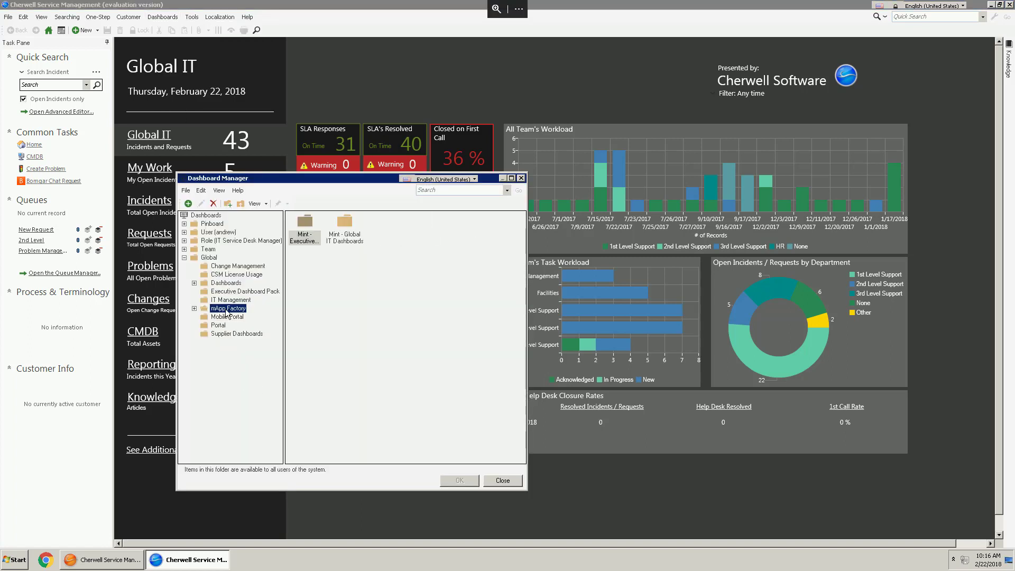
double_click(346, 222)
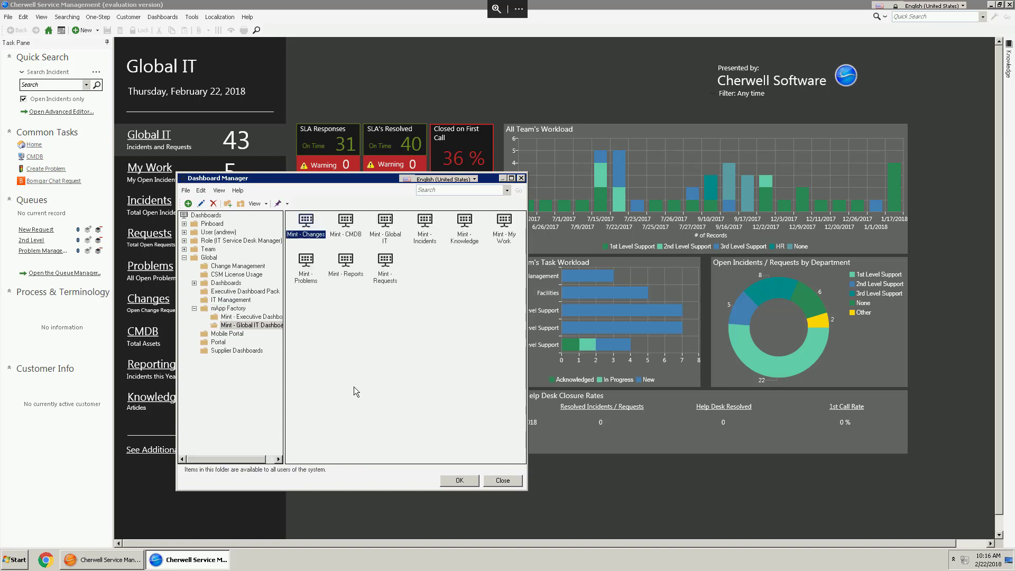
left_click(387, 225)
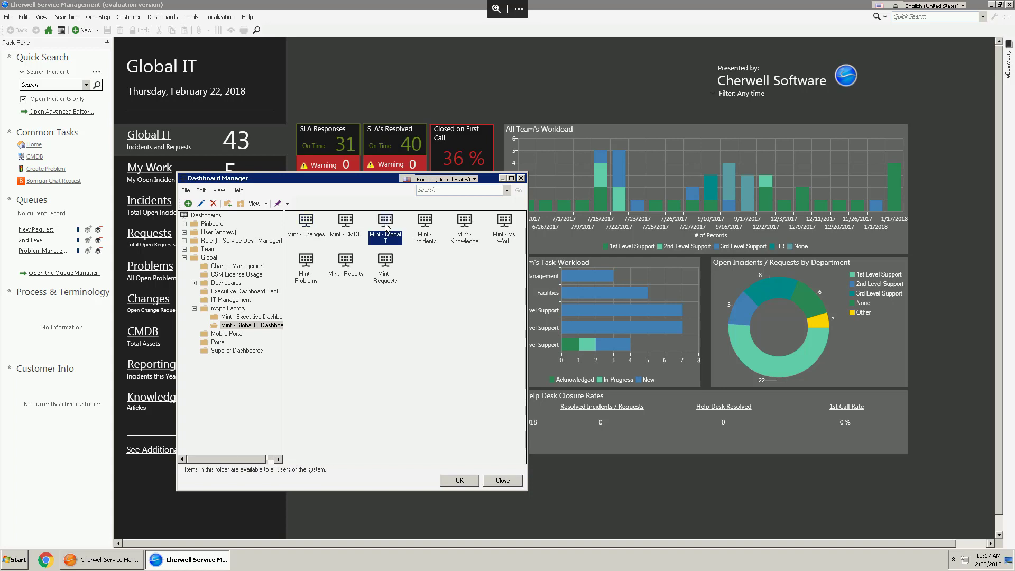
double_click(387, 226)
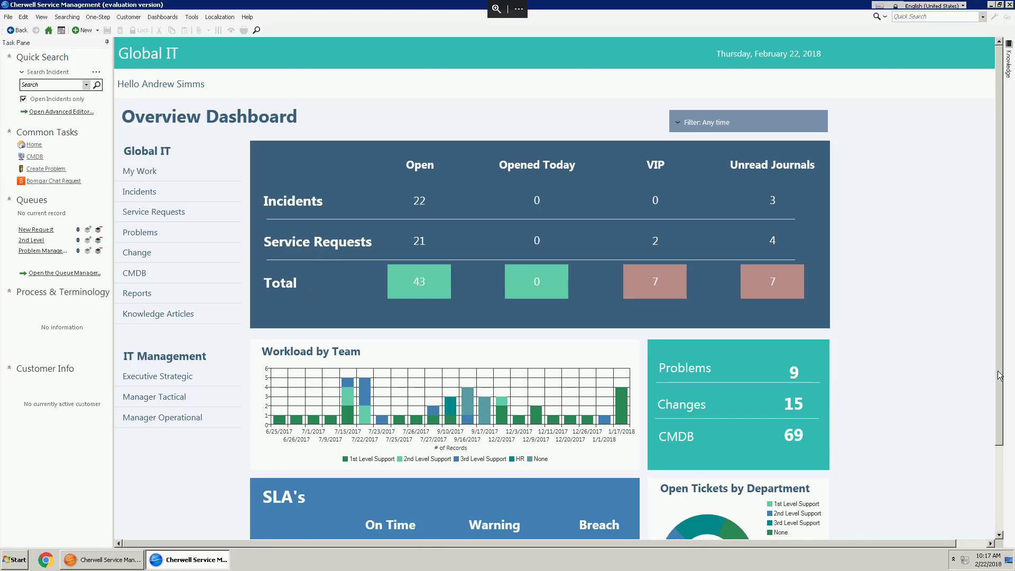
Step: Look through the Global IT overview and its Incidents, Service Requests and Problems dashboards
left_click_drag(1001, 373, 985, 243)
left_click(149, 192)
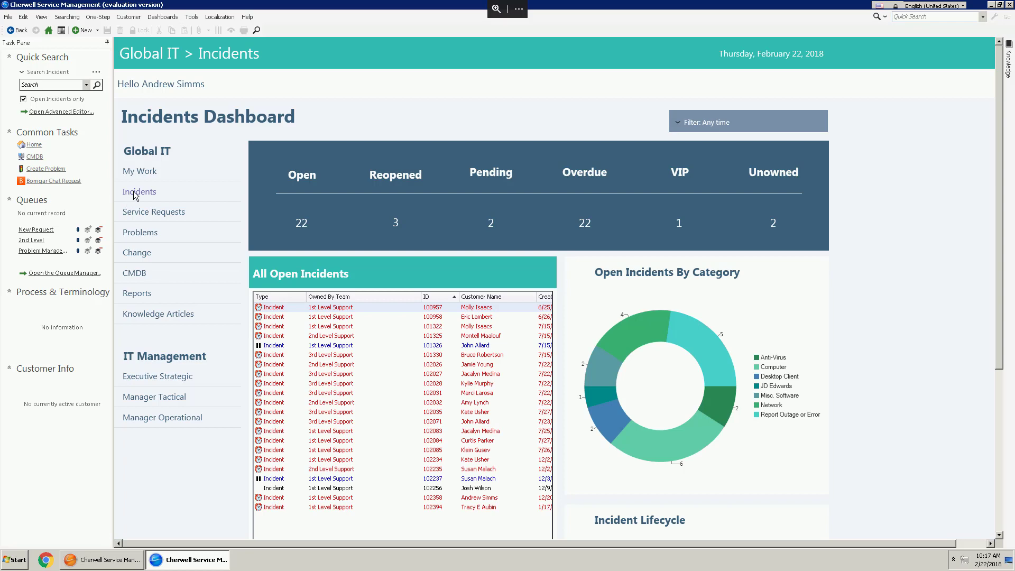
left_click(150, 212)
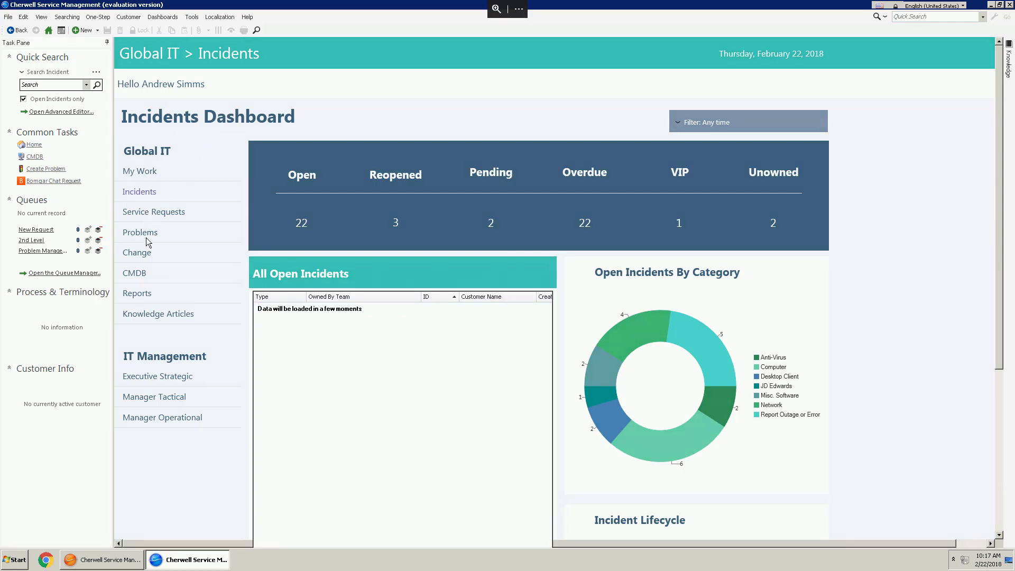
left_click(143, 234)
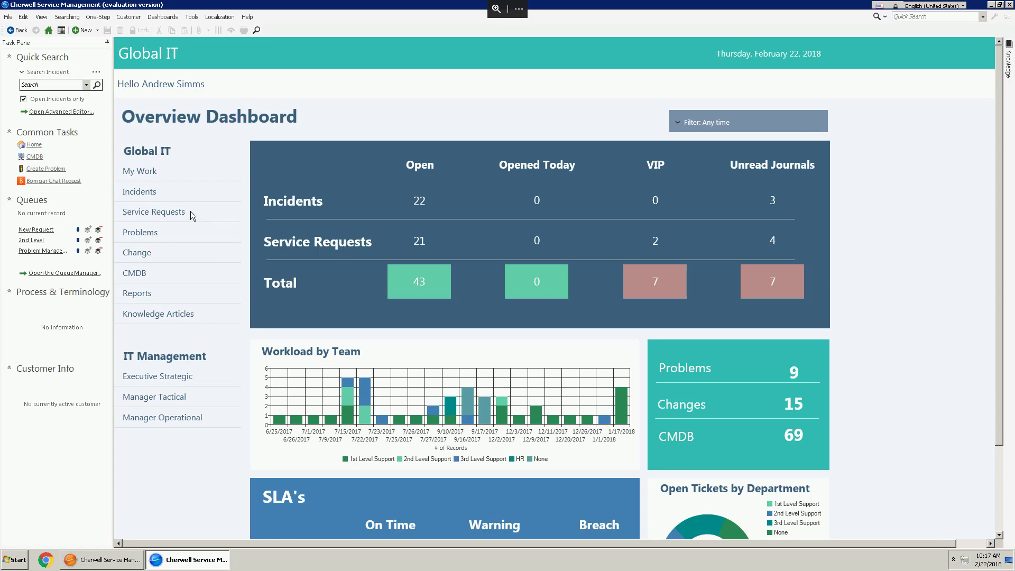
Step: Set Mint - Global IT as the personal dashboard in the client's dashboard options, replacing the system default, and go to the home dashboard
left_click(191, 16)
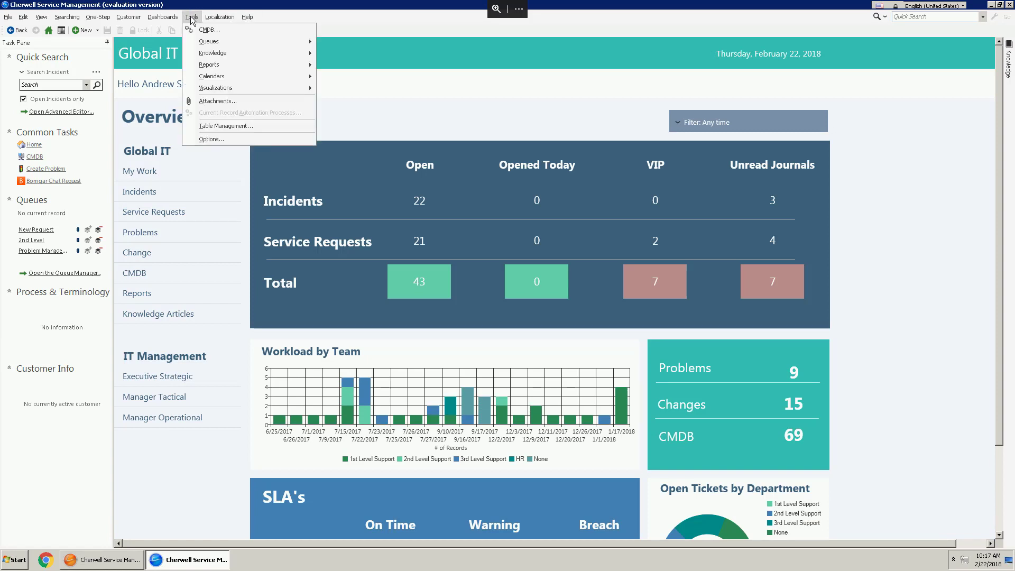
left_click(211, 139)
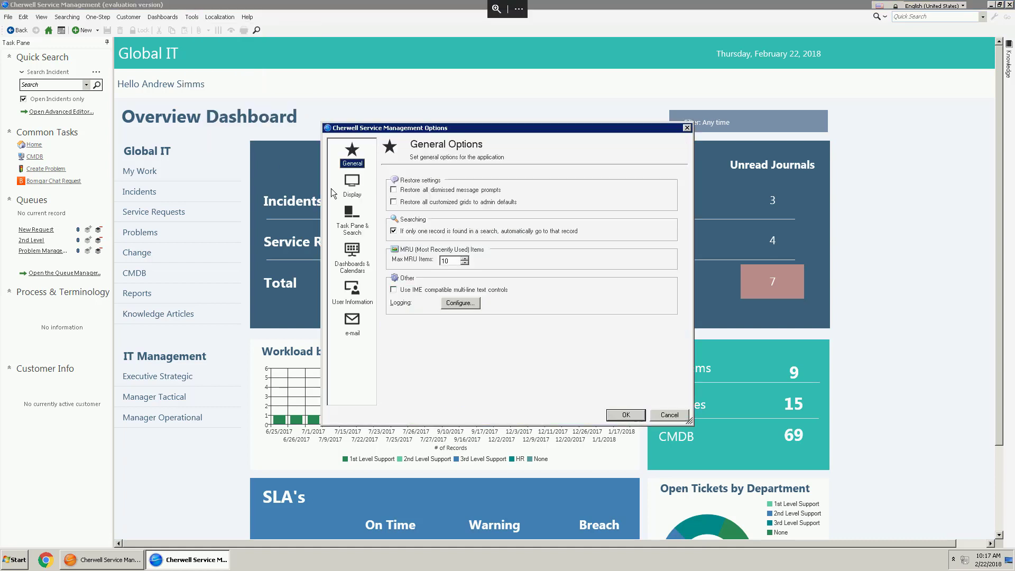
left_click(354, 183)
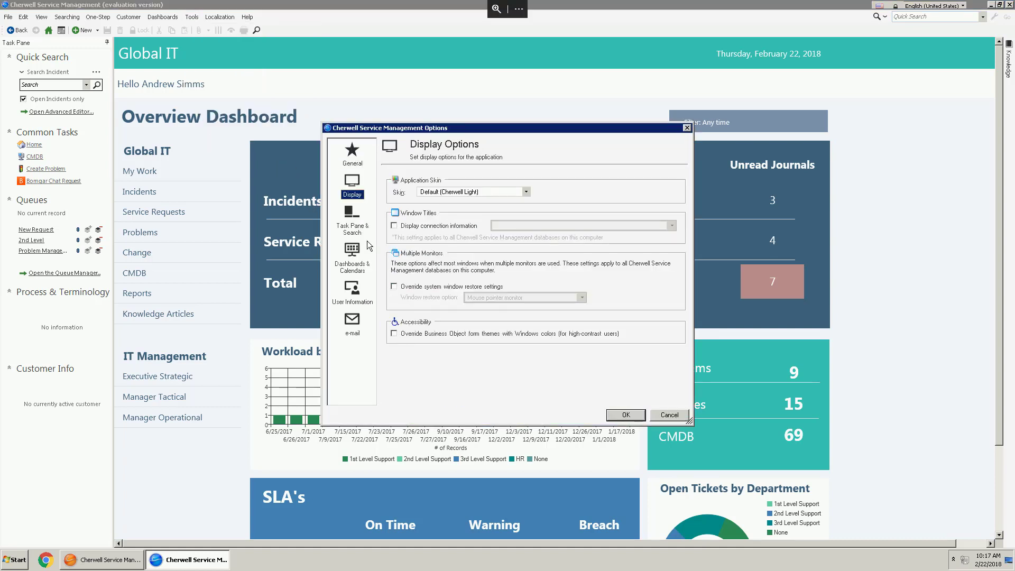
left_click(358, 258)
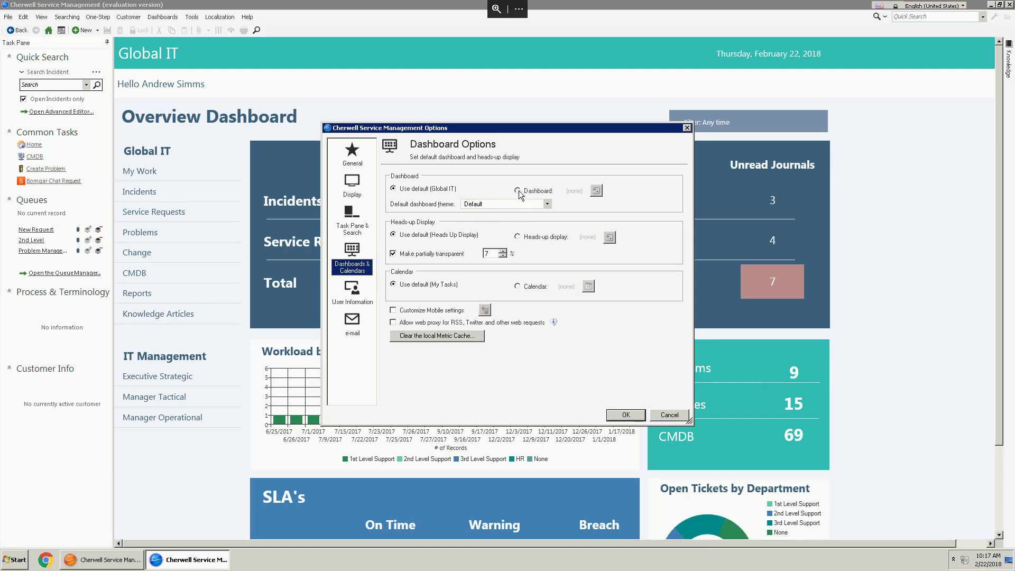
left_click(518, 190)
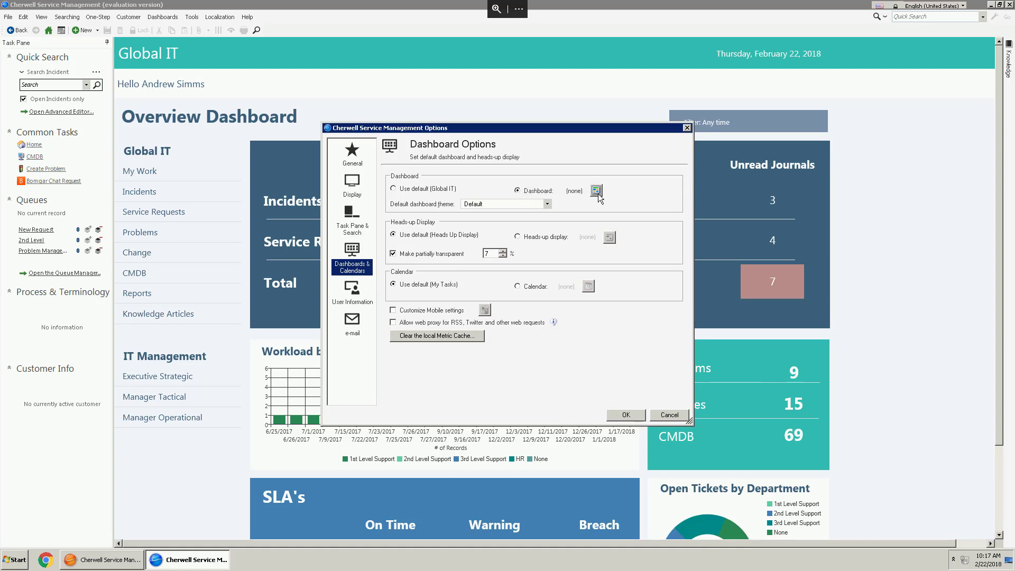
left_click(598, 195)
left_click(387, 222)
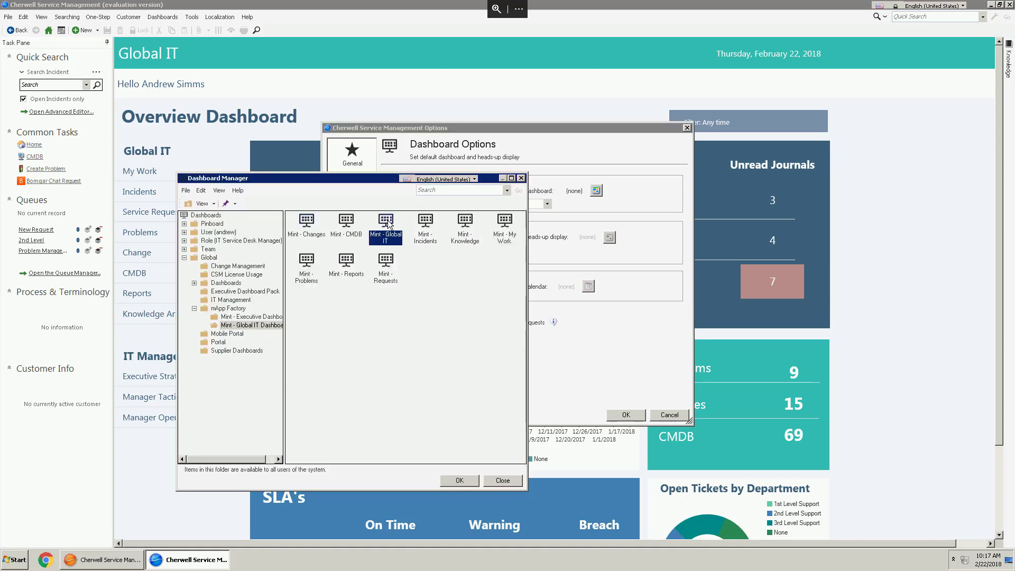
left_click(459, 480)
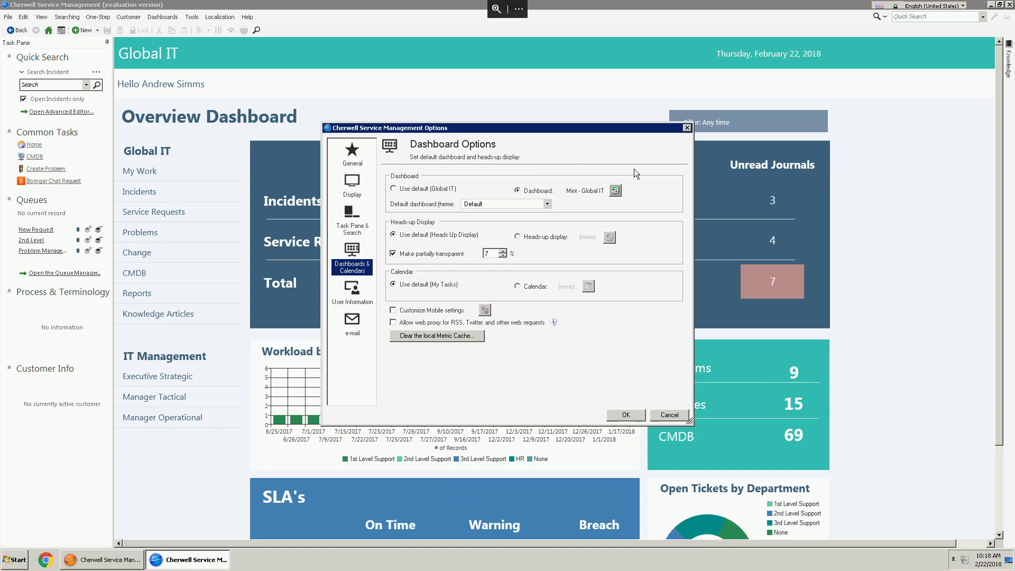
left_click(626, 416)
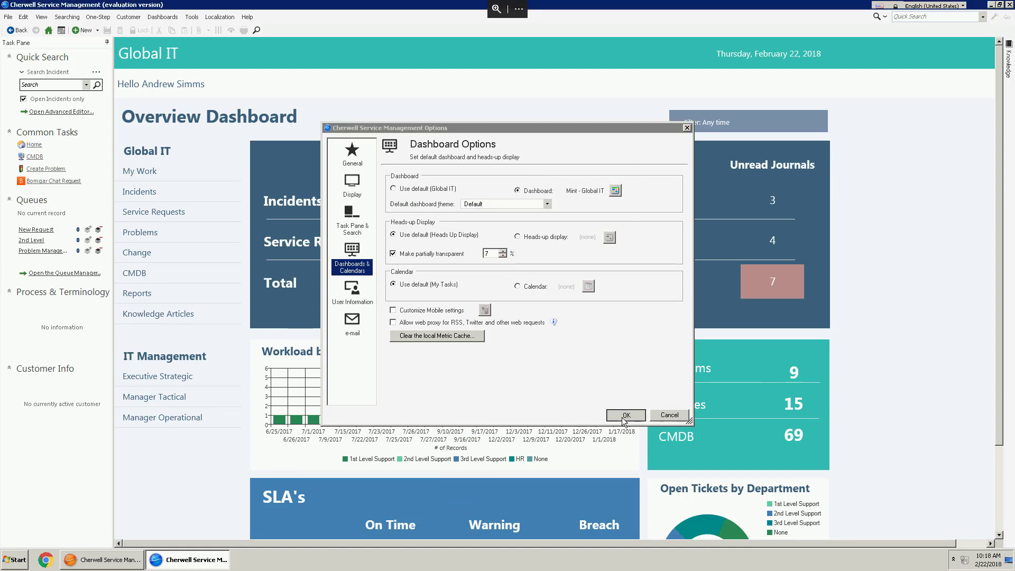
left_click(49, 30)
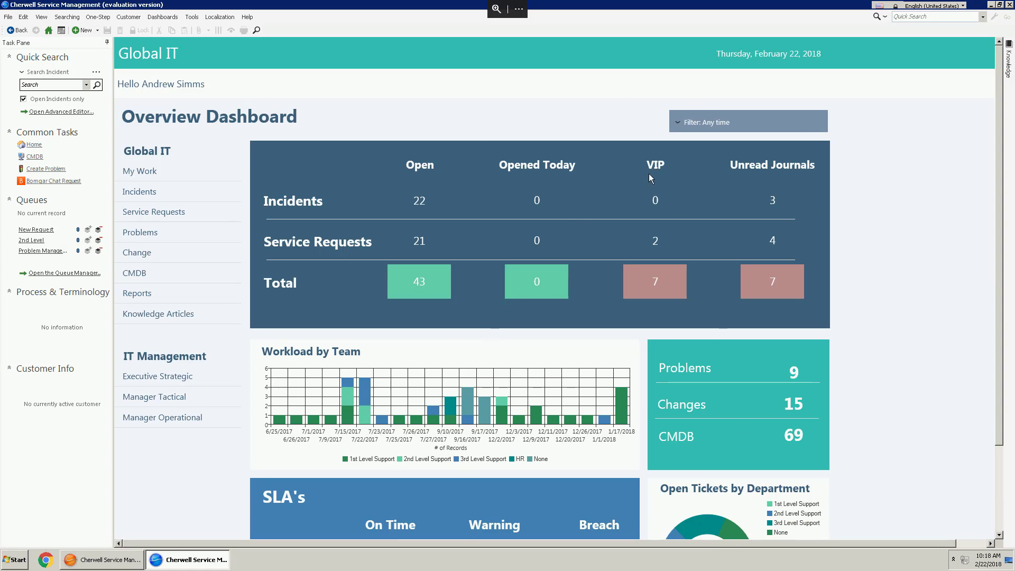
Step: Switch to Cherwell Administrator and open the IT Service Desk Manager role for editing in the security settings
left_click(100, 563)
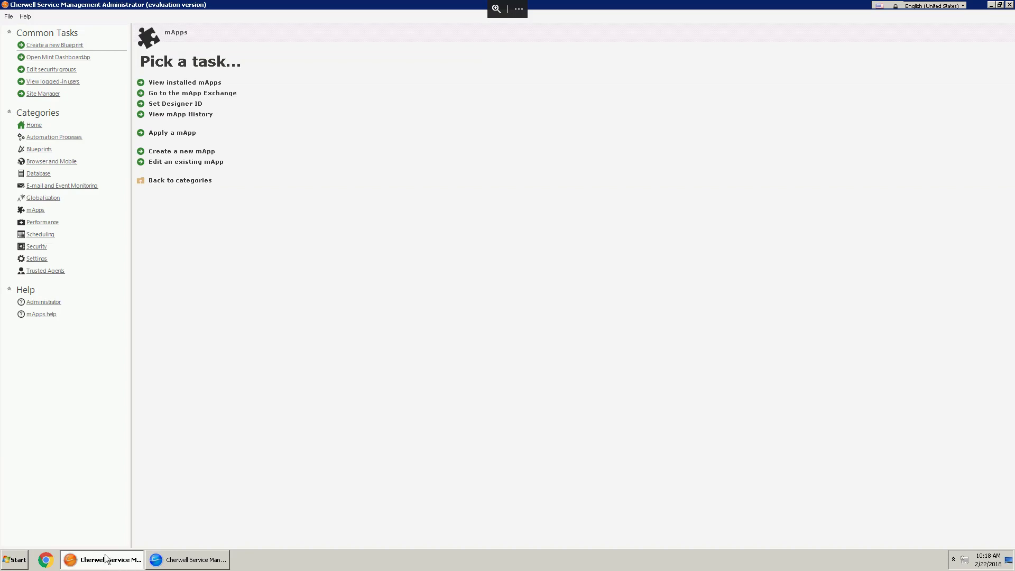
left_click(43, 248)
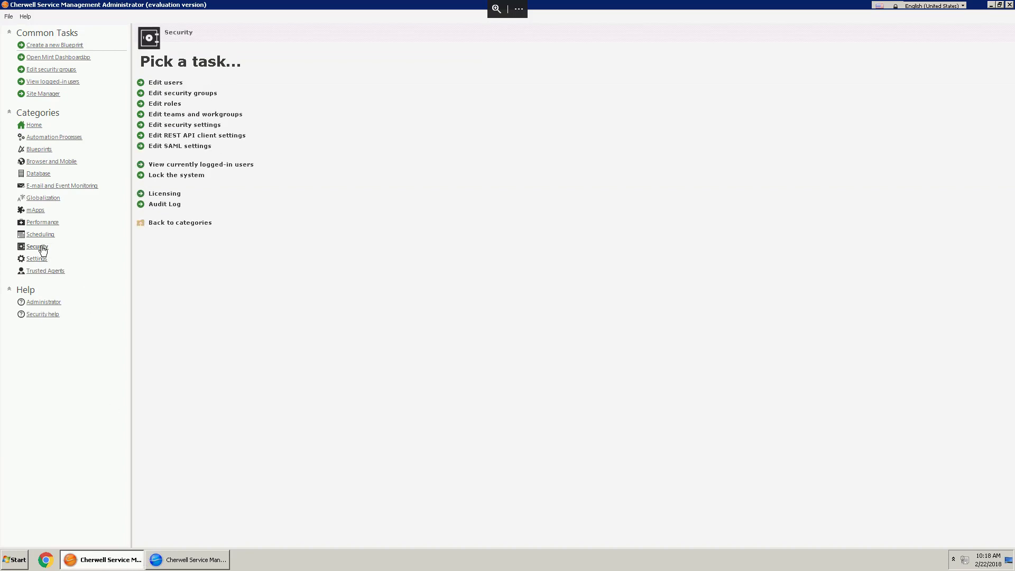
left_click(171, 104)
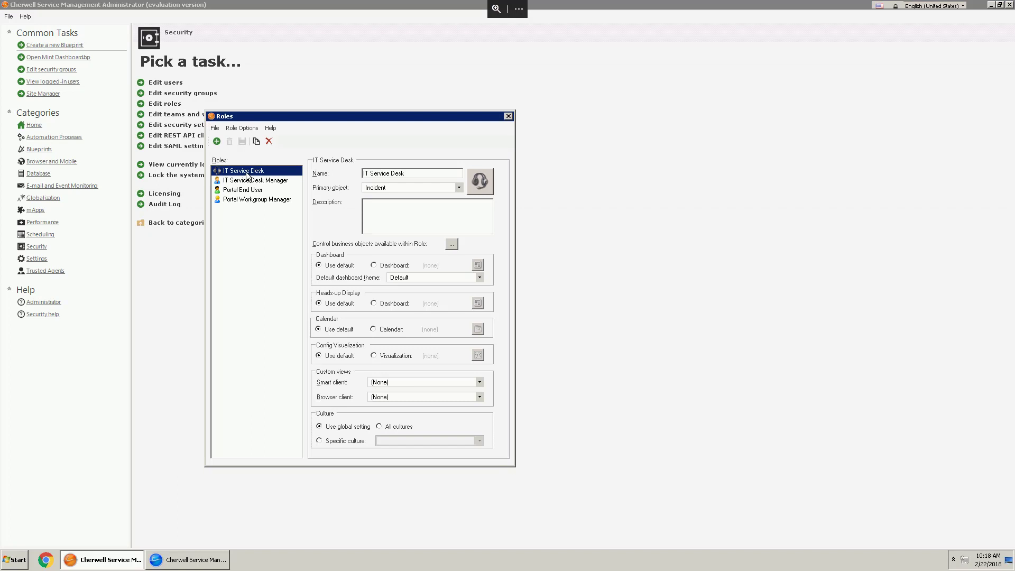
left_click(271, 181)
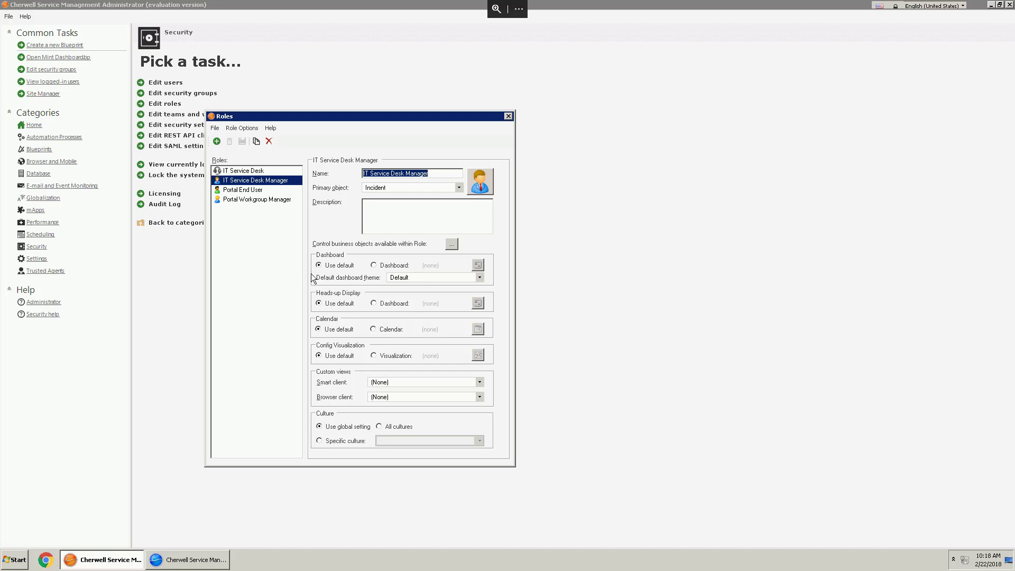
Step: Assign Mint - Global IT from the global mApp Factory folder as the role's dashboard, save the role and return to the Service Management client
left_click(374, 265)
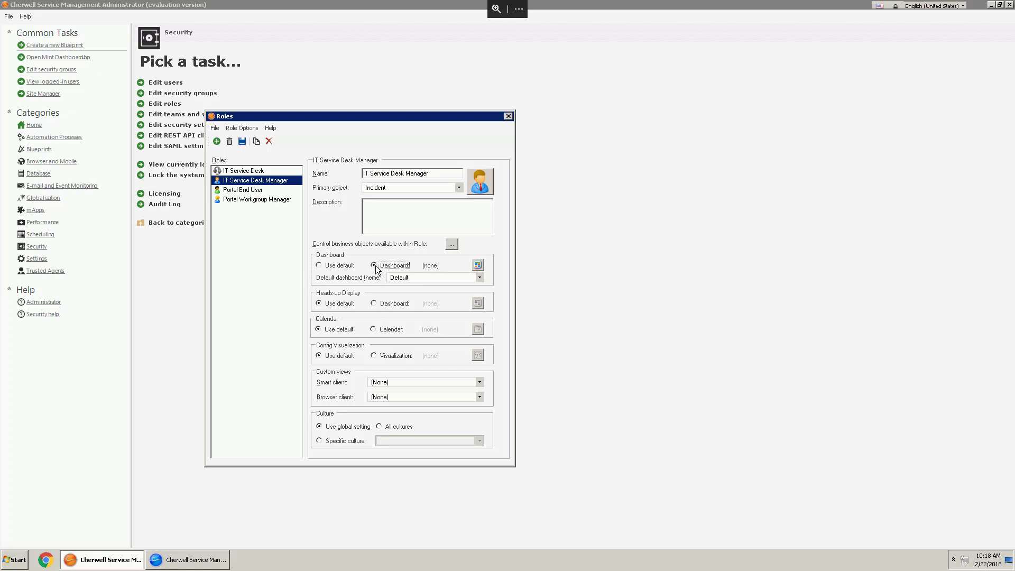
left_click(478, 264)
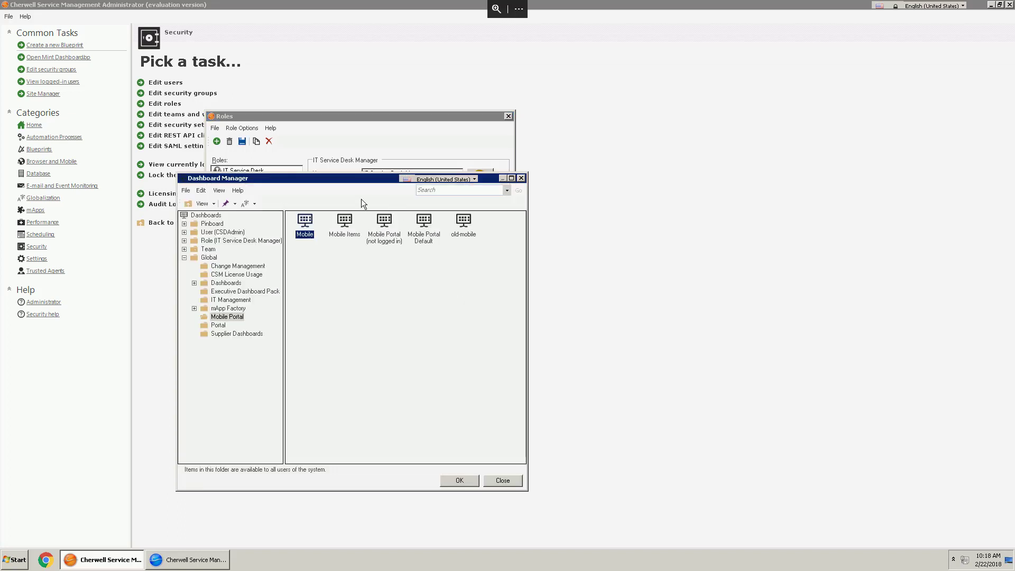
left_click(195, 309)
left_click(258, 324)
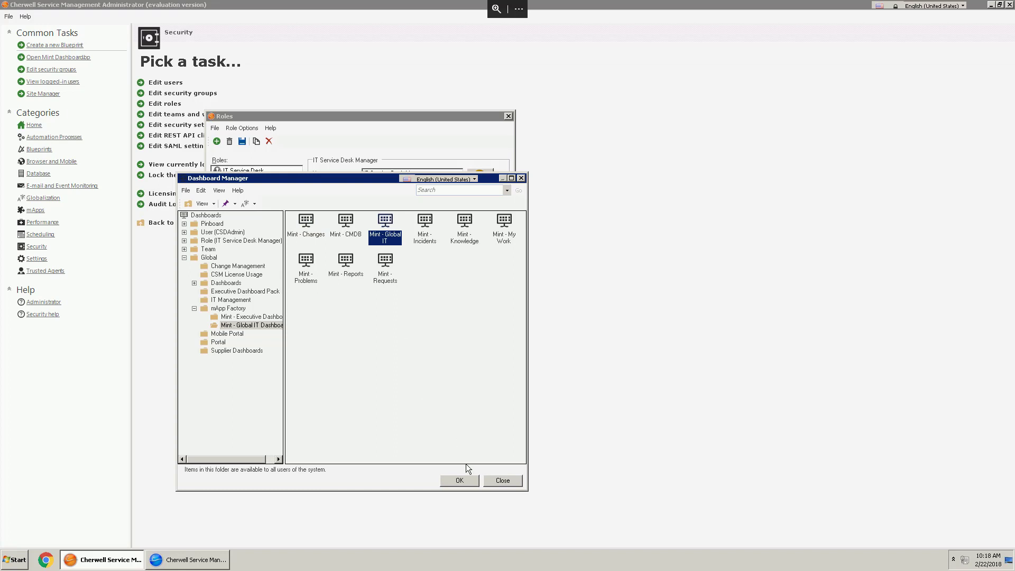
left_click(466, 483)
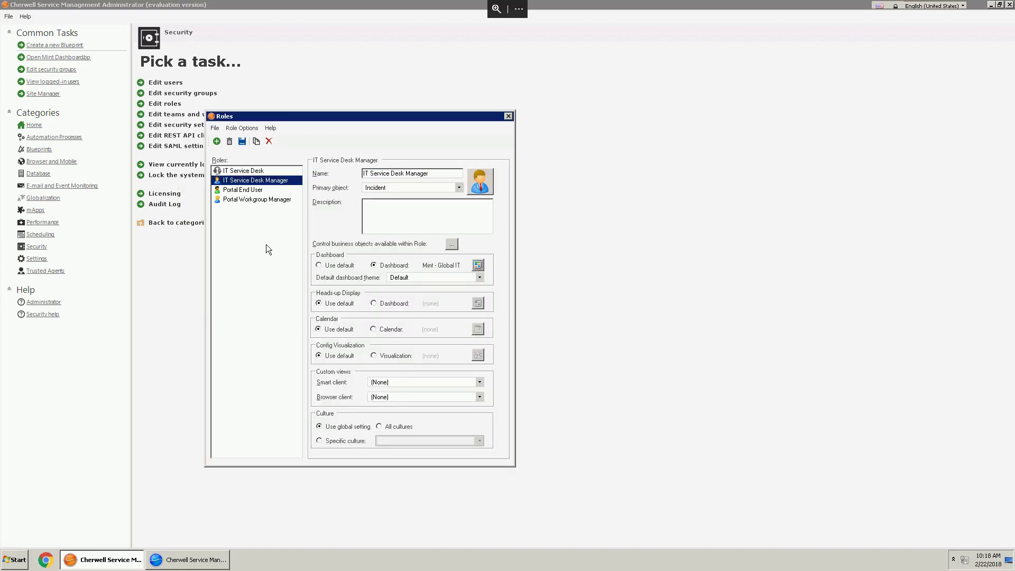
left_click(243, 141)
left_click_drag(431, 172, 363, 173)
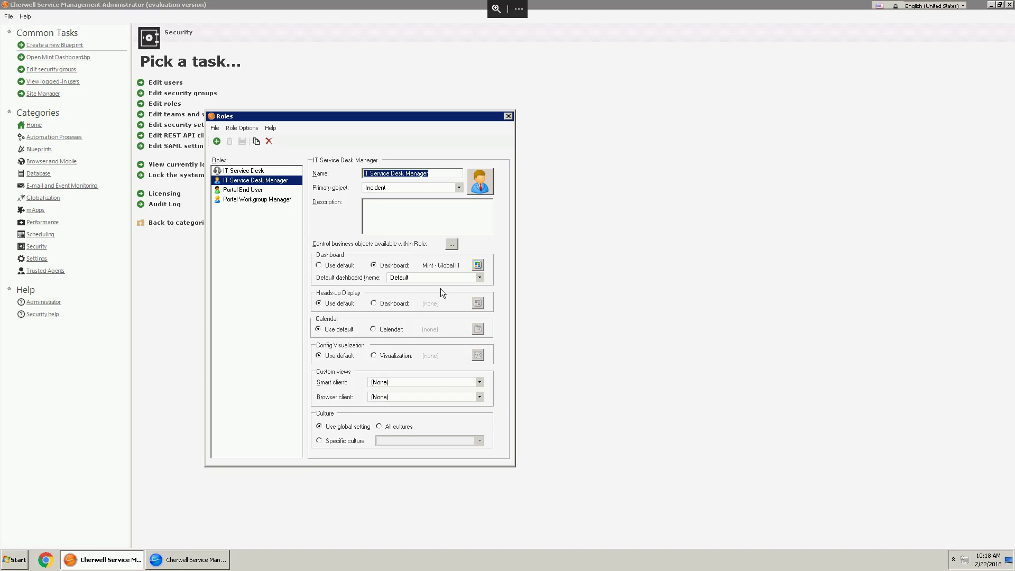
left_click(508, 115)
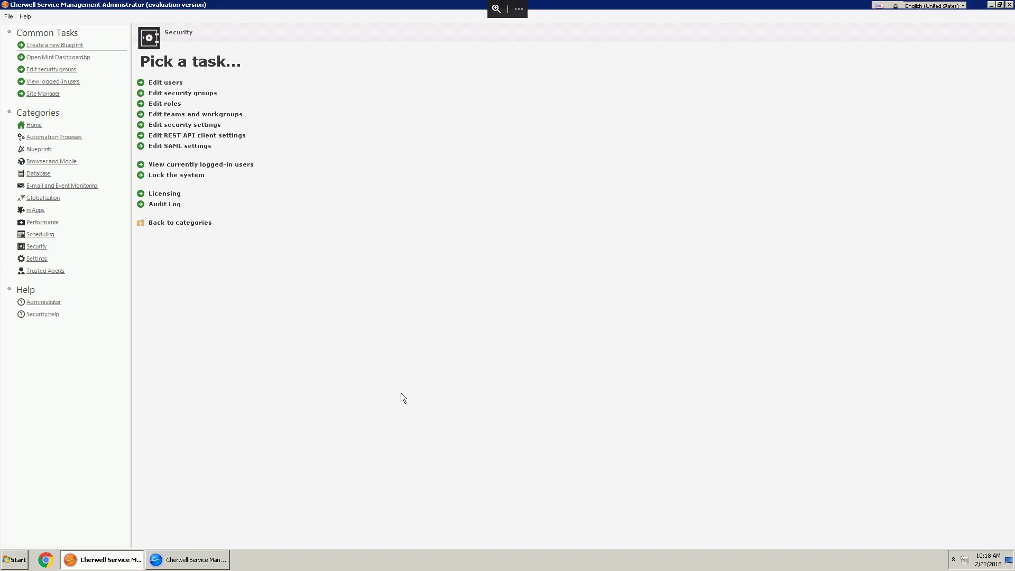
left_click(192, 560)
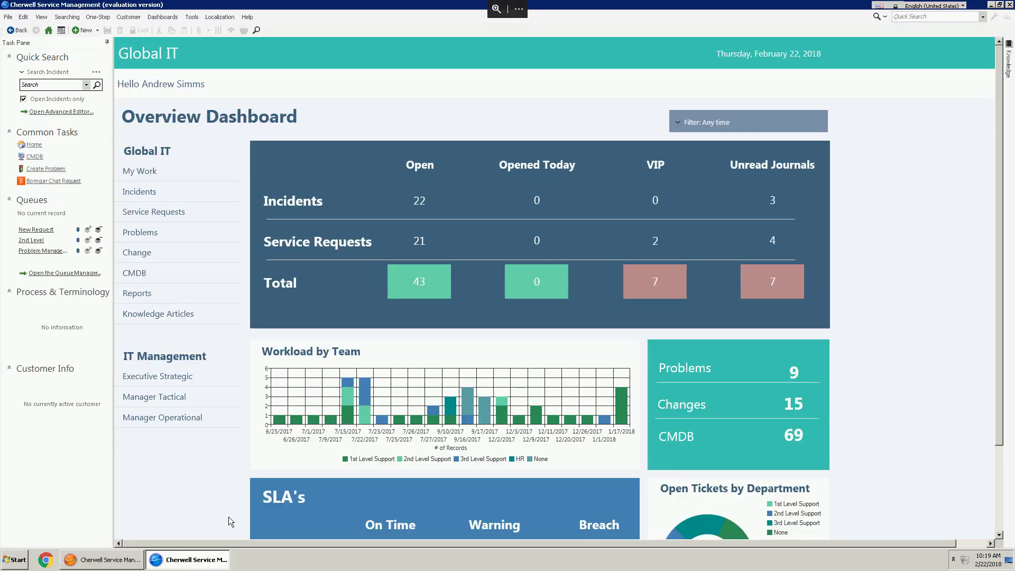